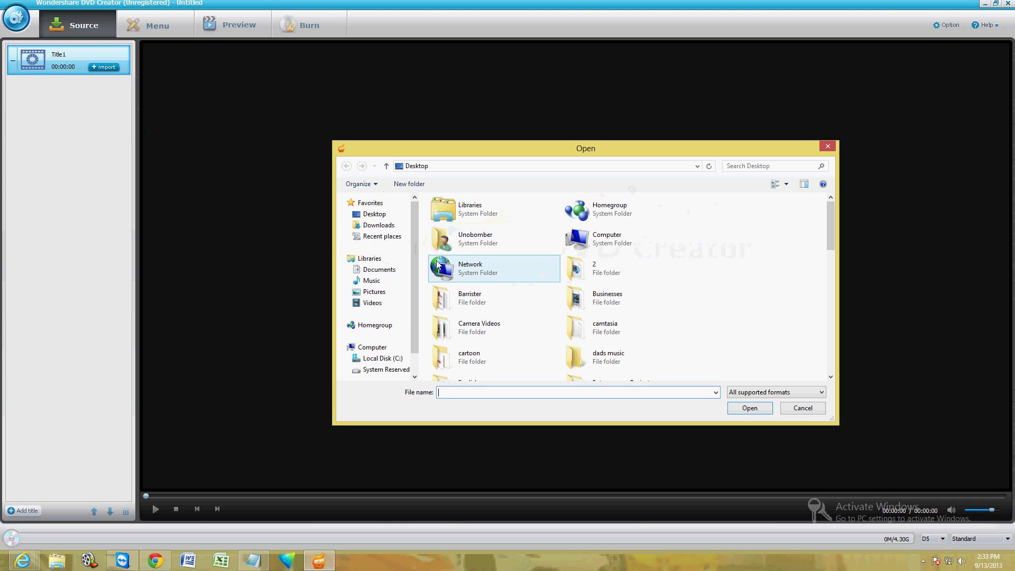
Import the Games Ap Review and Tutorial Windows 8 video into the project.
{"action": "left_click_drag", "start_coordinate": [830, 221], "coordinate": [828, 332]}
{"action": "left_click", "coordinate": [625, 263]}
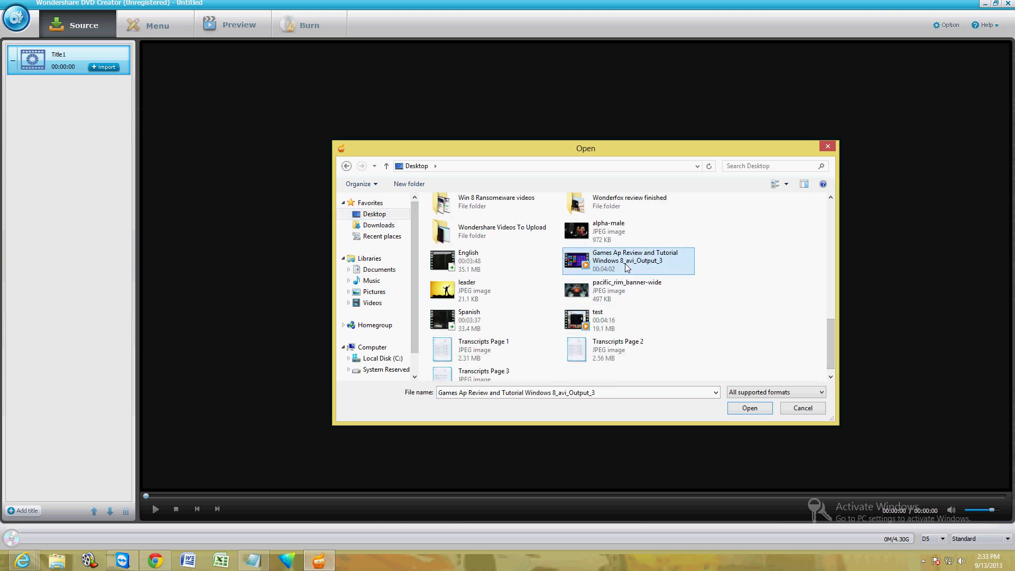
{"action": "left_click", "coordinate": [749, 408]}
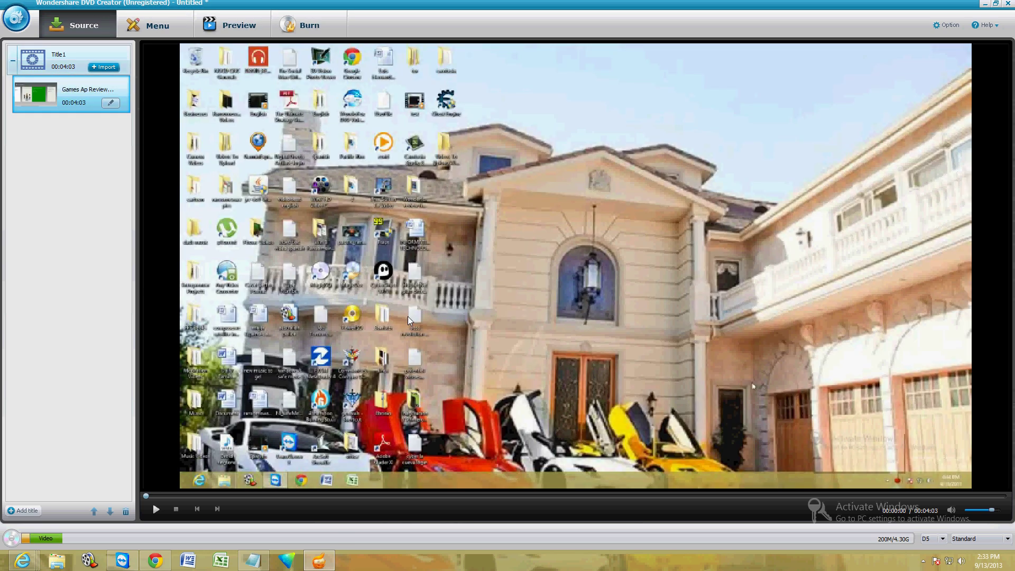
Cancel the second file dialog and play the imported video under Title1 in the preview.
{"action": "left_click", "coordinate": [107, 74]}
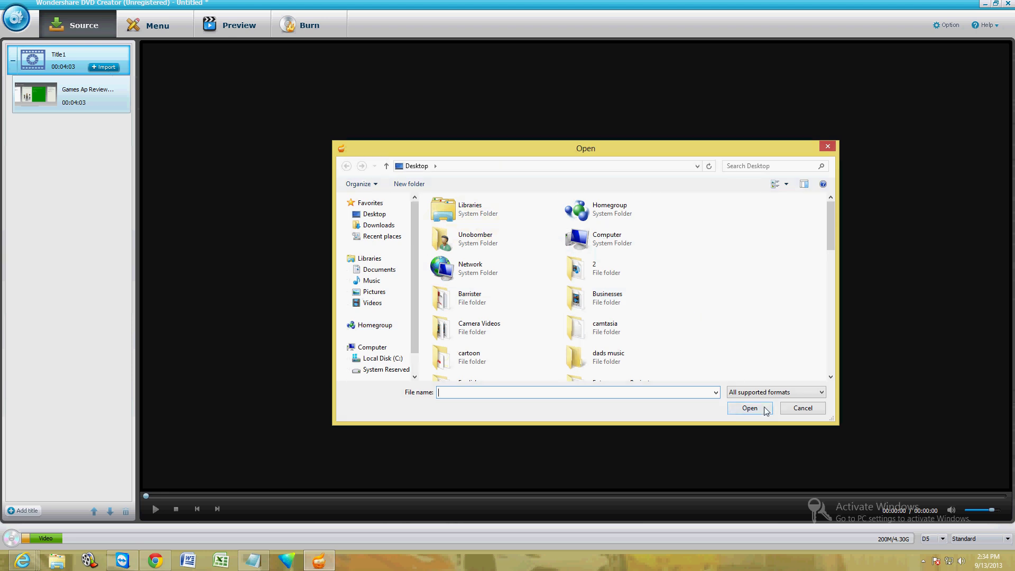
{"action": "left_click", "coordinate": [802, 408]}
{"action": "left_click", "coordinate": [71, 101]}
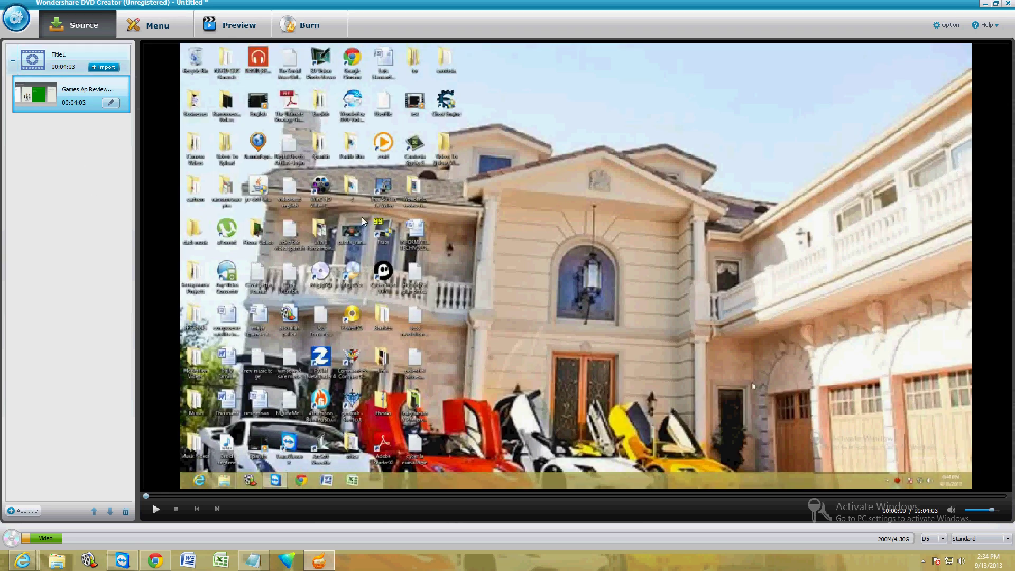
{"action": "left_click", "coordinate": [155, 509]}
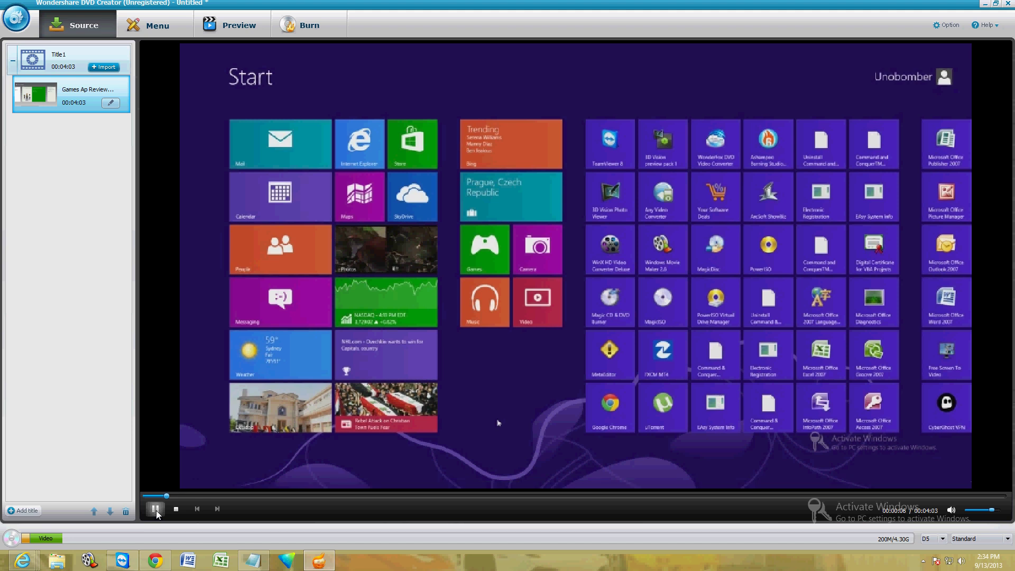
Skip the preview to about 00:02:00 where the Windows games store appears, then open the Menu page.
{"action": "left_click", "coordinate": [155, 510]}
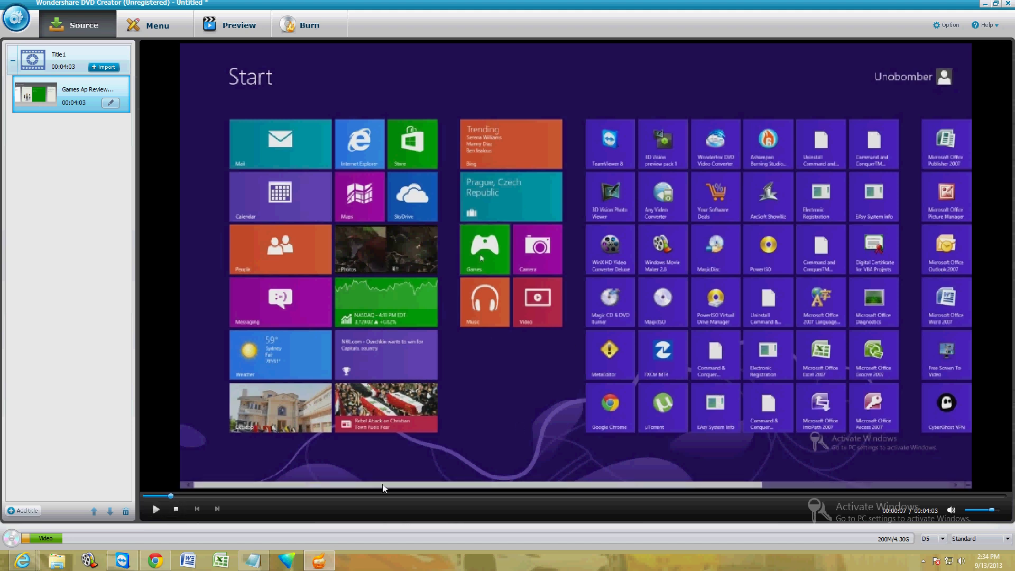
{"action": "left_click_drag", "start_coordinate": [388, 497], "coordinate": [565, 497]}
{"action": "left_click", "coordinate": [156, 509]}
{"action": "left_click", "coordinate": [155, 508]}
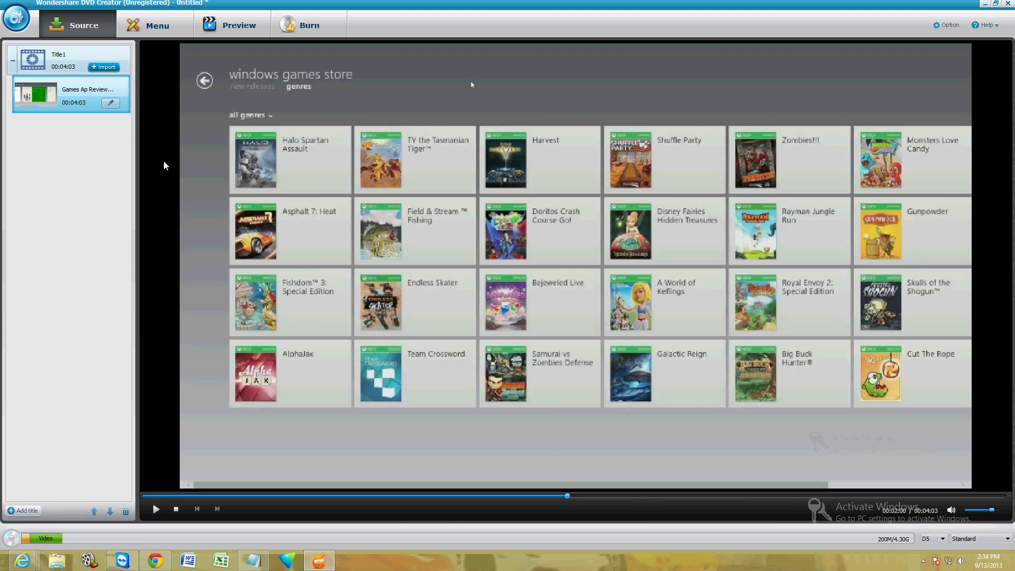
{"action": "left_click", "coordinate": [157, 22]}
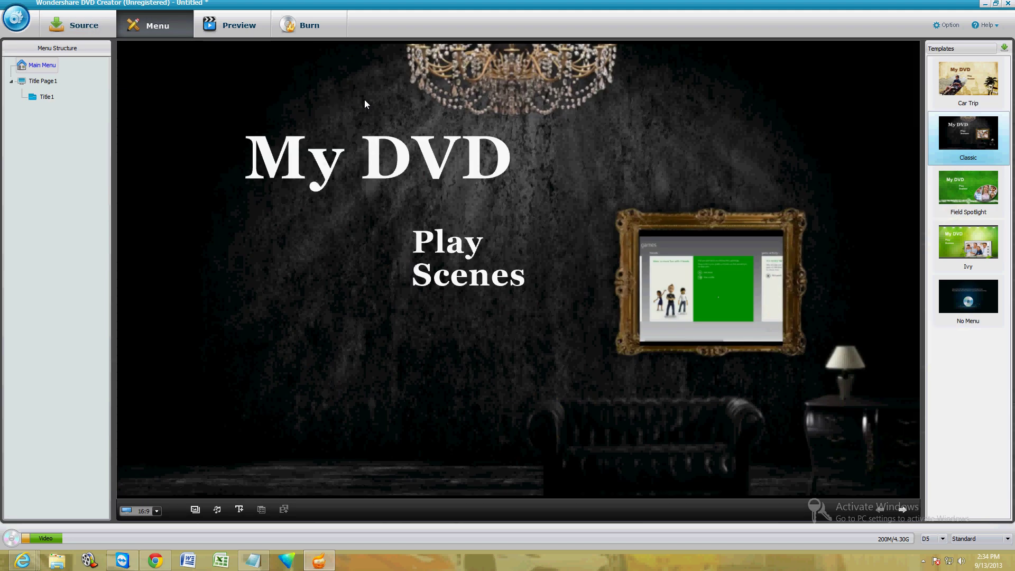
Delete the My DVD title text from the menu.
{"action": "left_click", "coordinate": [444, 170]}
{"action": "double_click", "coordinate": [444, 171]}
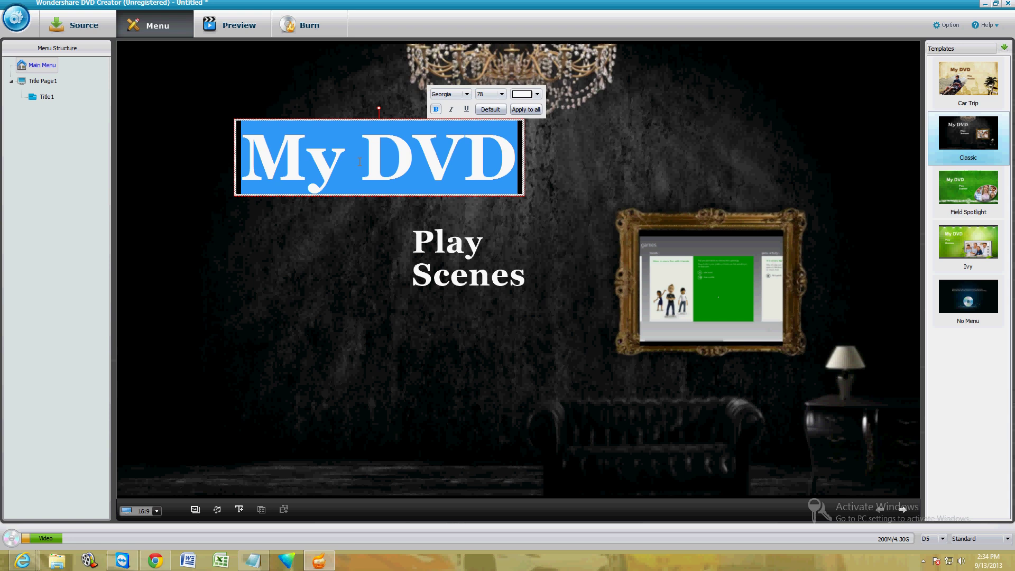
{"action": "key", "text": "BackSpace"}
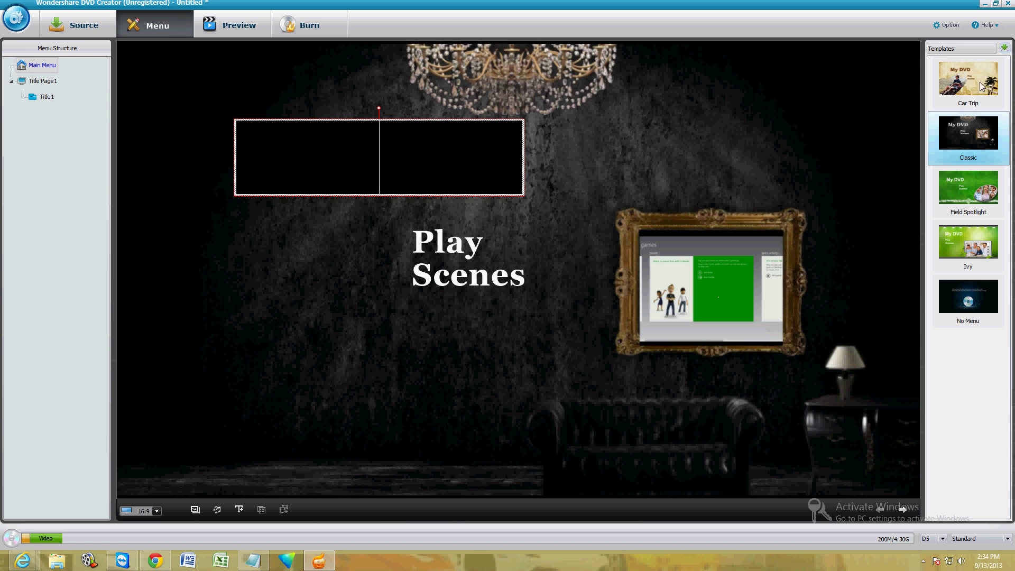
{"action": "left_click", "coordinate": [977, 199]}
{"action": "left_click", "coordinate": [976, 146]}
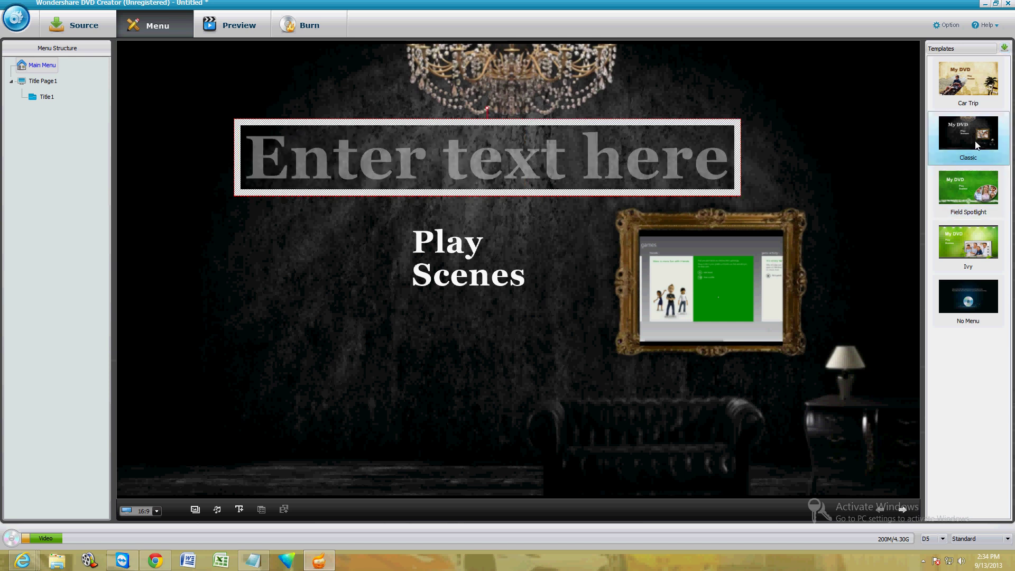
Try the Car Trip, Field Spotlight and Ivy templates, settle on No Menu, and open the online templates page.
{"action": "left_click", "coordinate": [965, 95]}
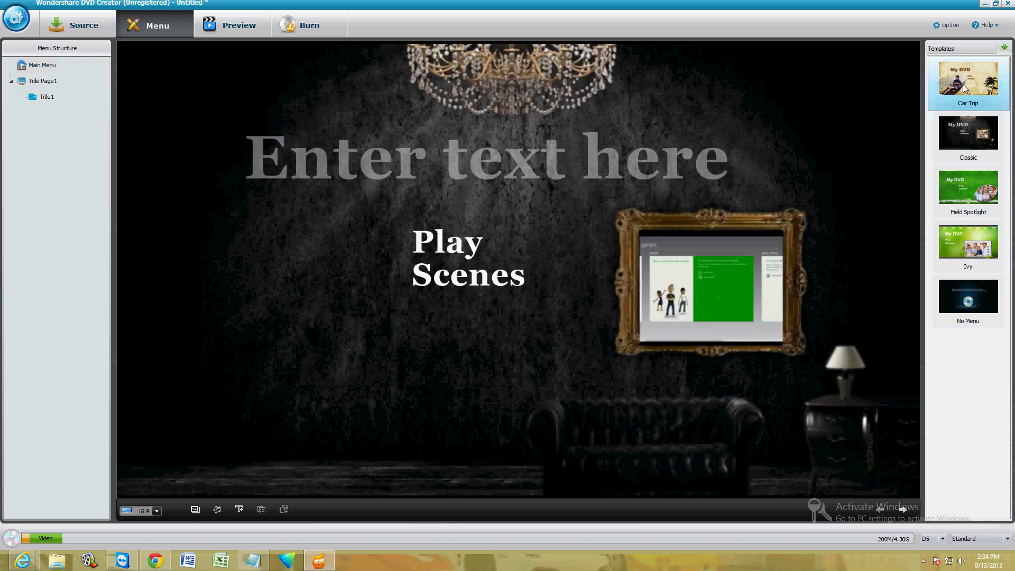
{"action": "left_click", "coordinate": [965, 214]}
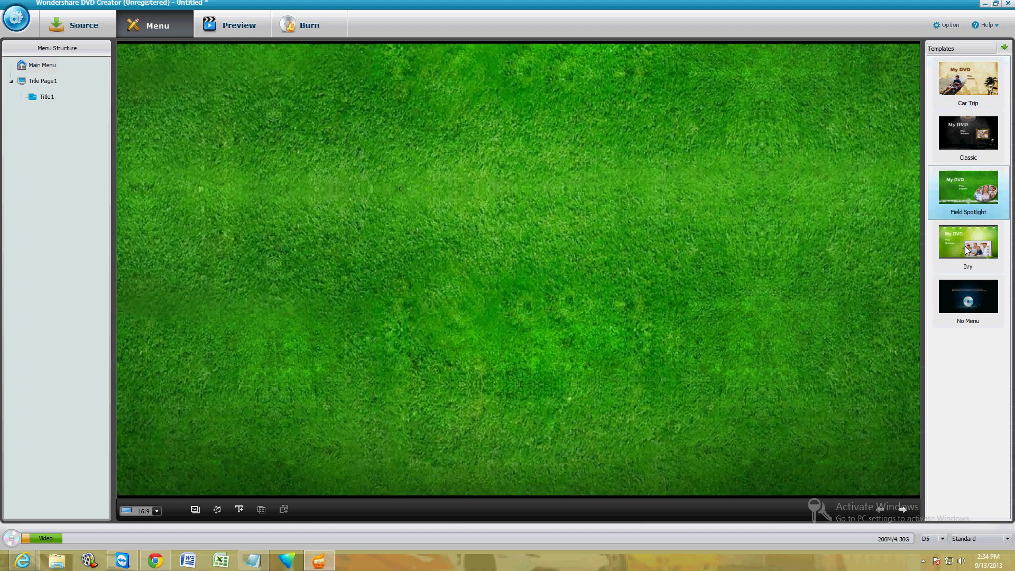
{"action": "left_click", "coordinate": [970, 261]}
{"action": "left_click", "coordinate": [977, 293]}
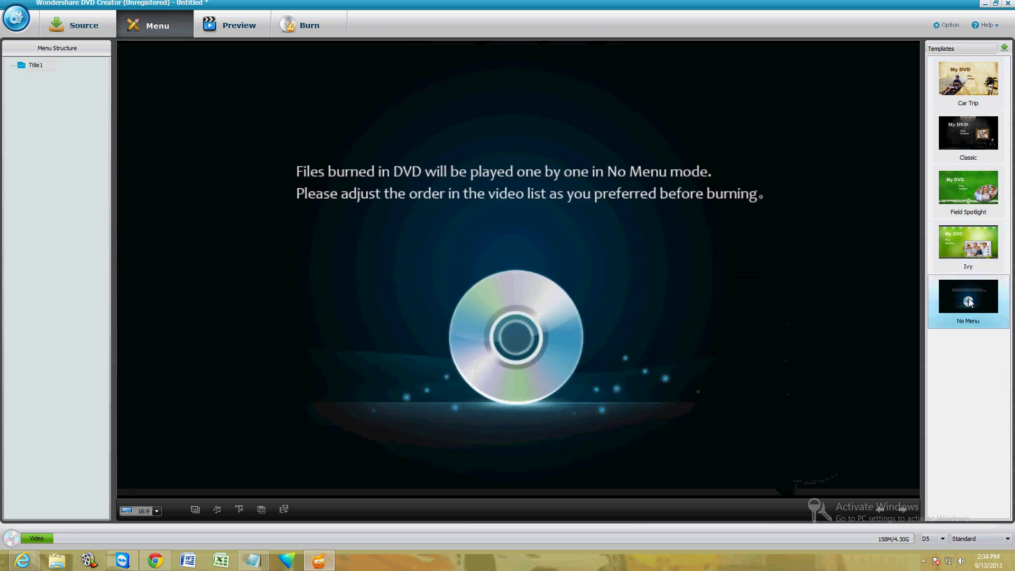
{"action": "left_click", "coordinate": [1004, 49]}
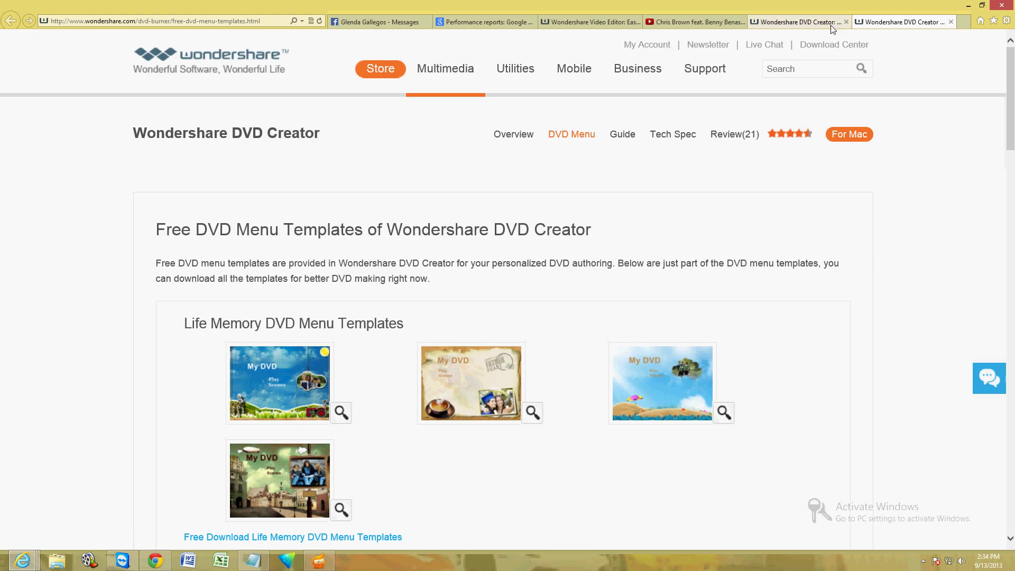
Scroll the free DVD menu templates web page to the Nature section, then return to DVD Creator.
{"action": "left_click", "coordinate": [316, 563]}
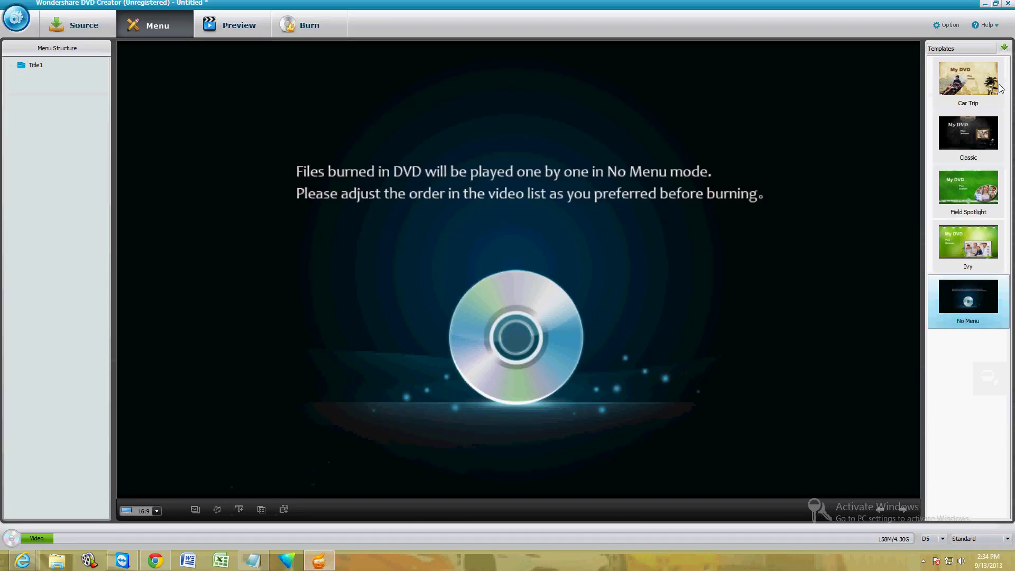
{"action": "left_click", "coordinate": [1004, 48]}
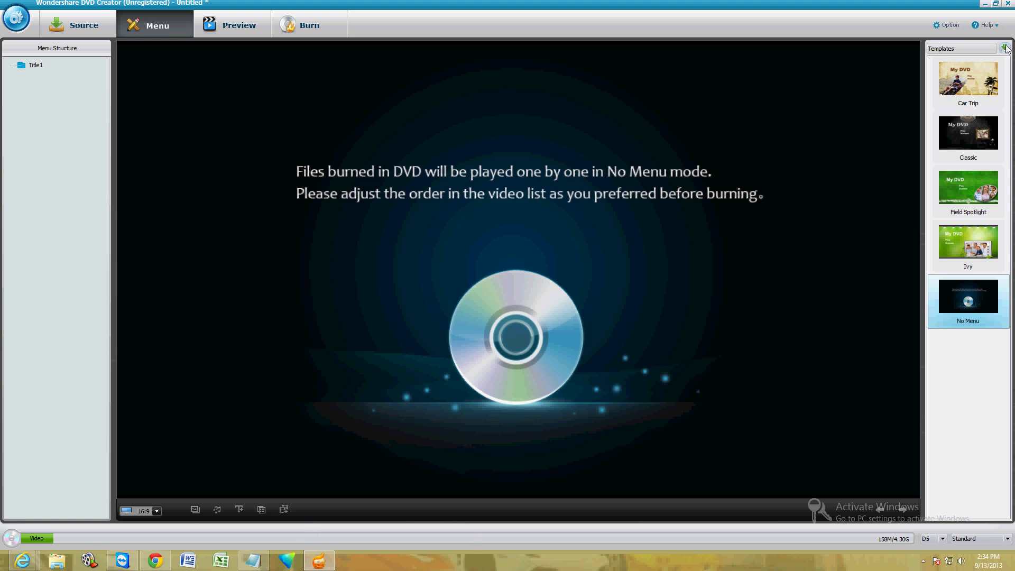
{"action": "scroll", "coordinate": [851, 360], "scroll_direction": "down", "scroll_amount": 10}
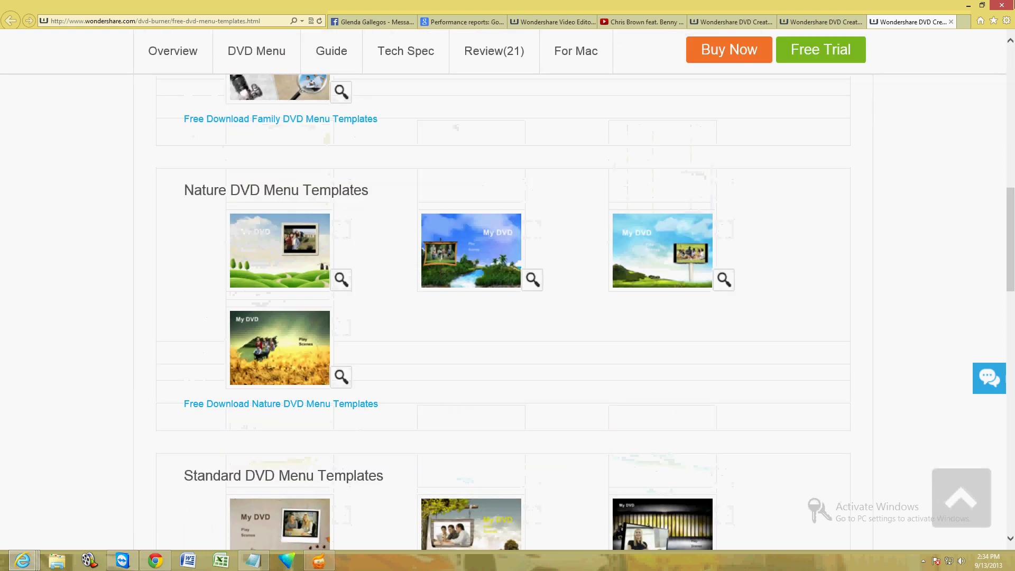
{"action": "left_click", "coordinate": [968, 5]}
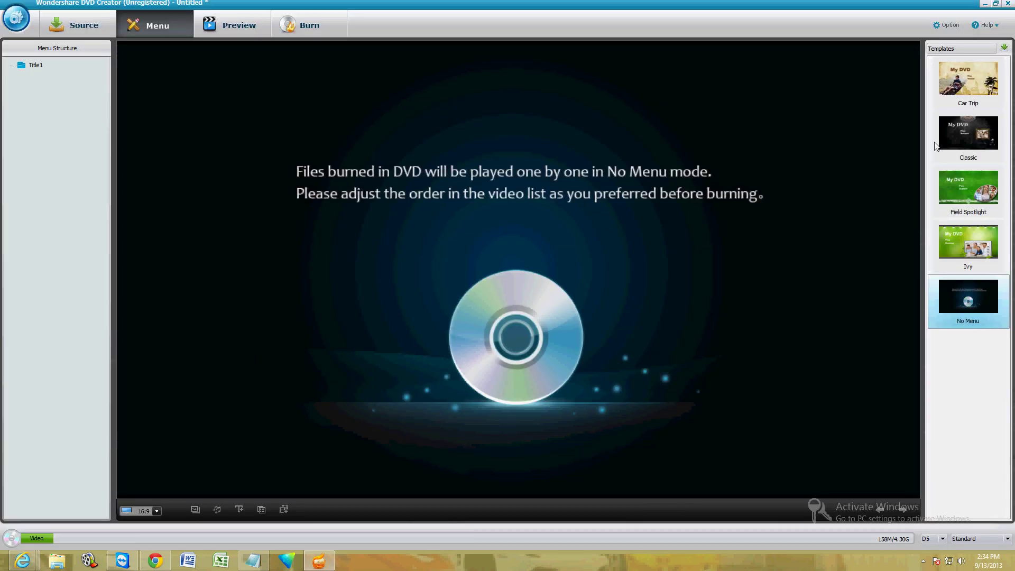
Apply the Classic menu template and retitle it 'Tutorial Videos'.
{"action": "left_click", "coordinate": [953, 132]}
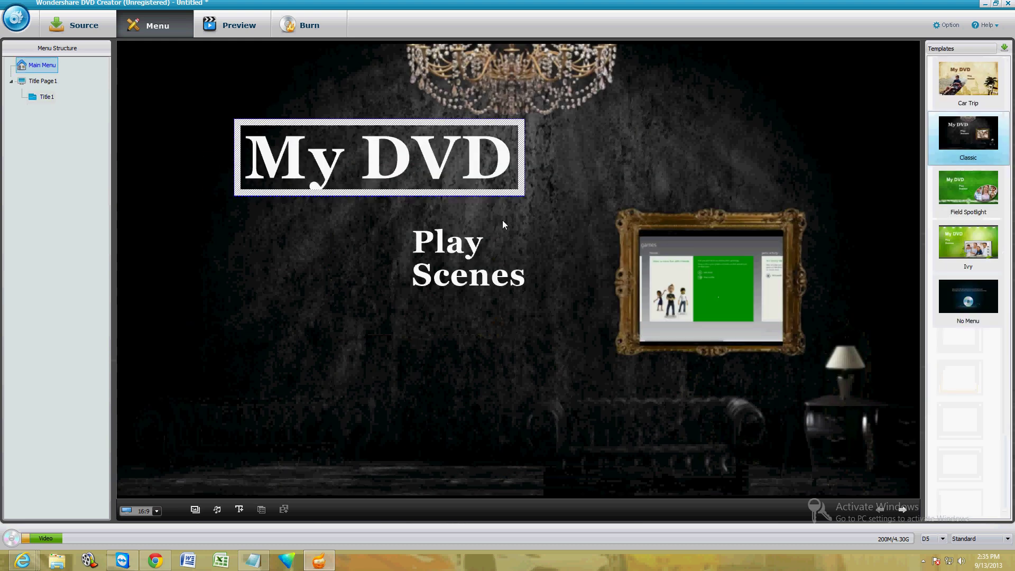
{"action": "double_click", "coordinate": [429, 168]}
{"action": "key", "text": "BackSpace"}
{"action": "type", "text": "Tutorial Videos"}
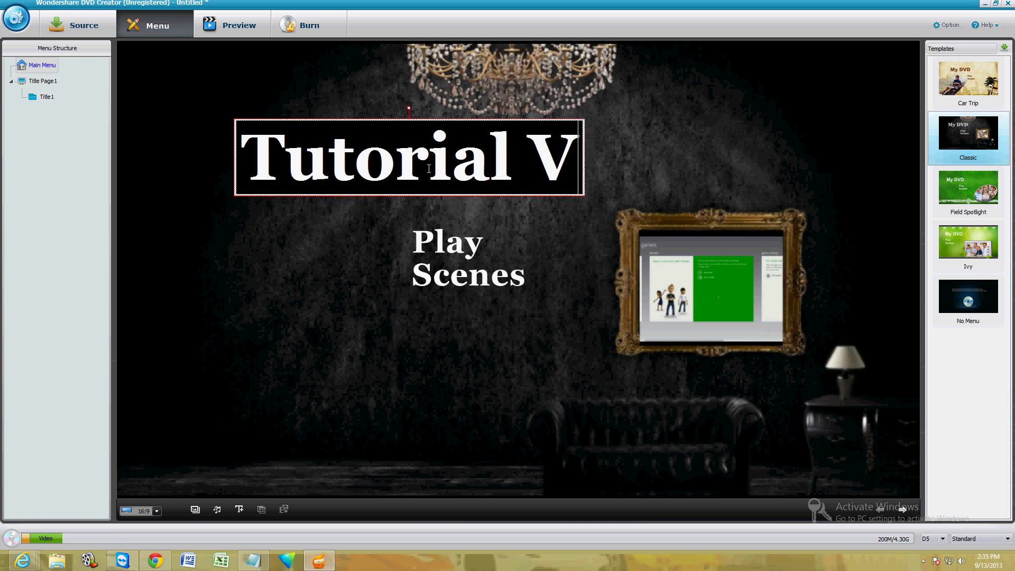
{"action": "left_click", "coordinate": [421, 338]}
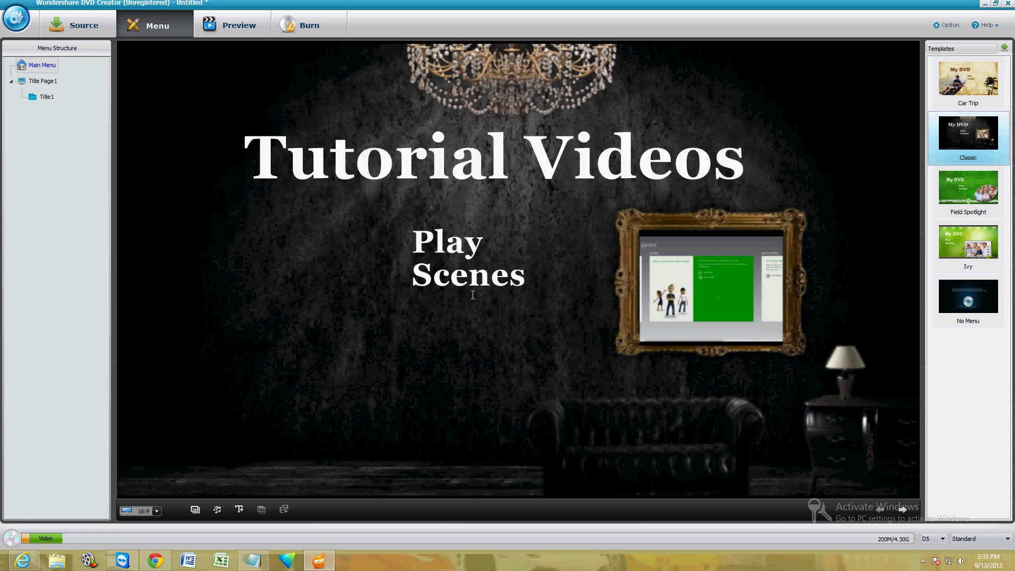
Move the framed thumbnail below Play and shift the Scenes button to the right.
{"action": "left_click", "coordinate": [475, 254]}
{"action": "double_click", "coordinate": [475, 253]}
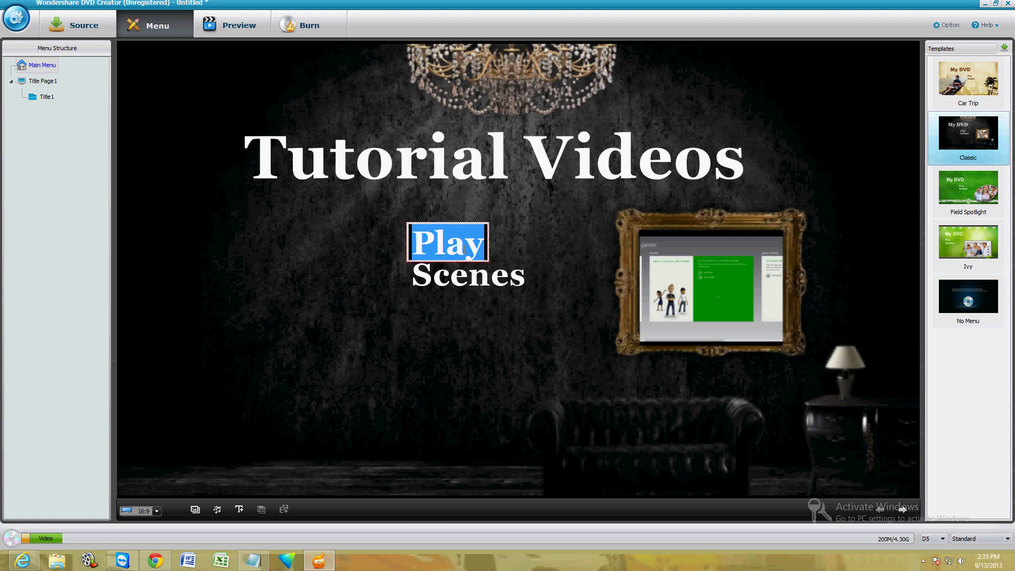
{"action": "left_click", "coordinate": [72, 164]}
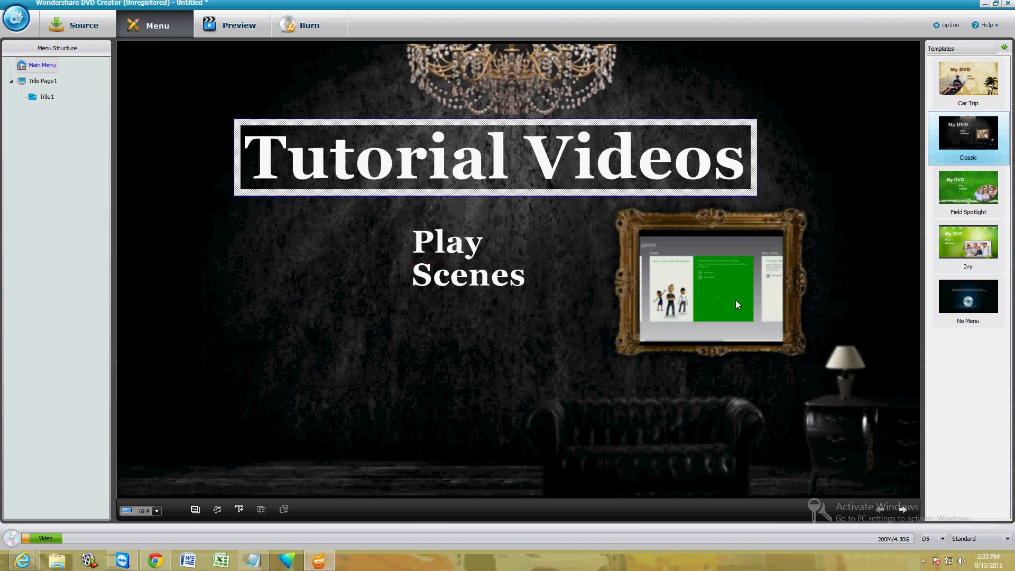
{"action": "left_click", "coordinate": [685, 264]}
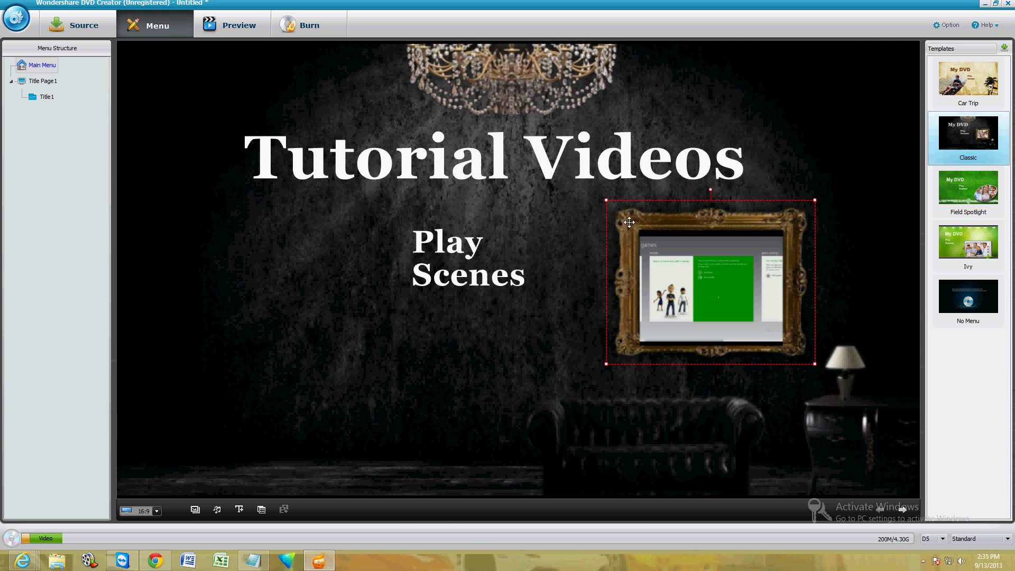
{"action": "left_click", "coordinate": [468, 357]}
{"action": "left_click_drag", "start_coordinate": [612, 308], "coordinate": [406, 390]}
{"action": "left_click_drag", "start_coordinate": [491, 274], "coordinate": [718, 253]}
{"action": "left_click_drag", "start_coordinate": [496, 348], "coordinate": [421, 325]}
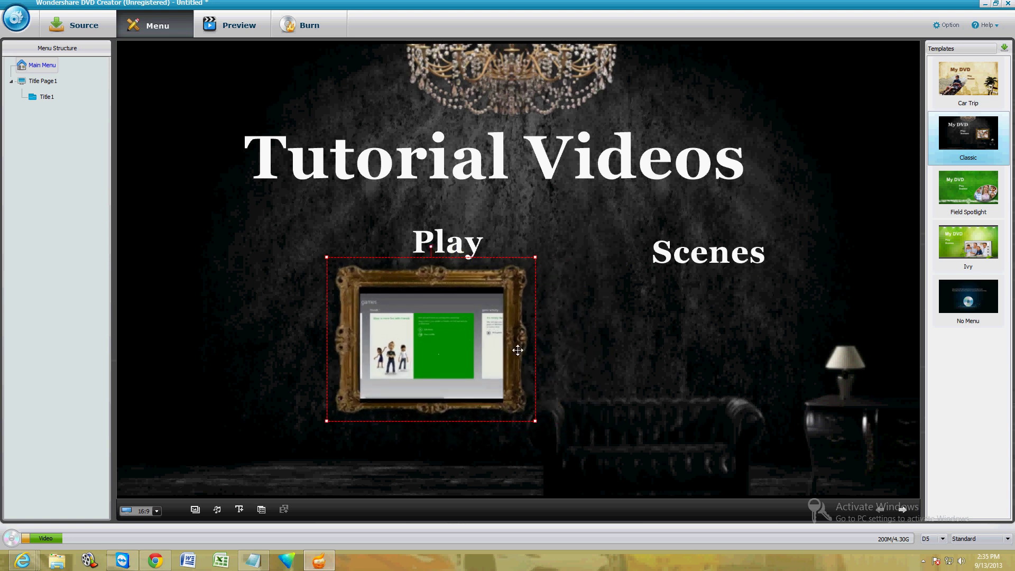
{"action": "left_click", "coordinate": [625, 322]}
{"action": "double_click", "coordinate": [685, 251]}
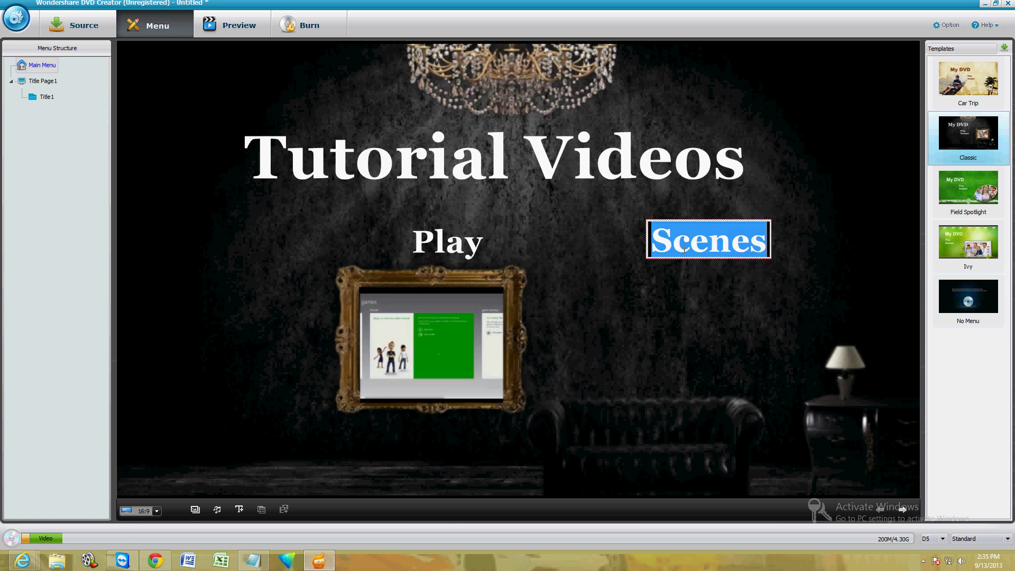
{"action": "left_click", "coordinate": [676, 308]}
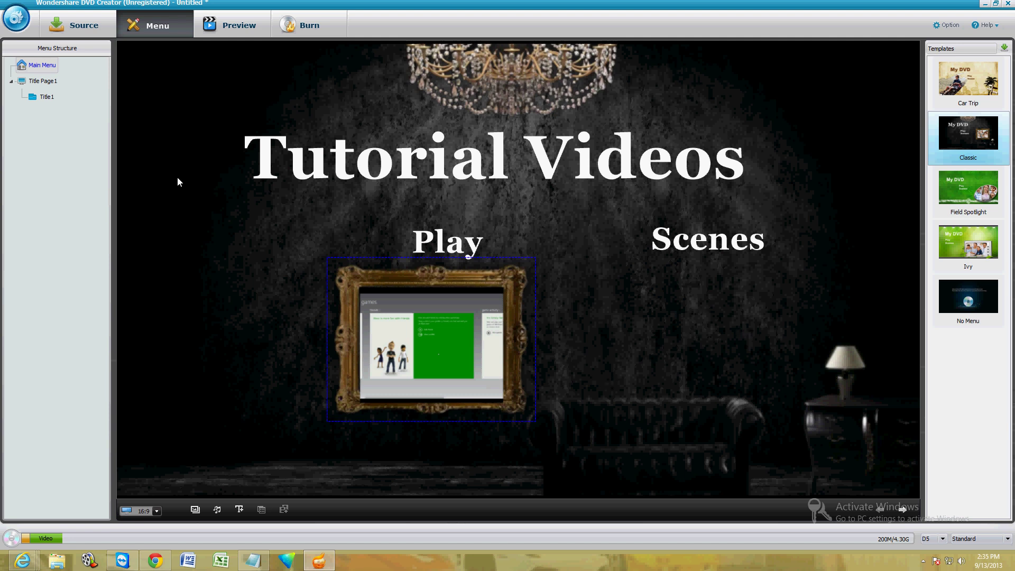
Preview the Tutorial Videos menu past the quality notice, then pause it.
{"action": "left_click", "coordinate": [242, 32]}
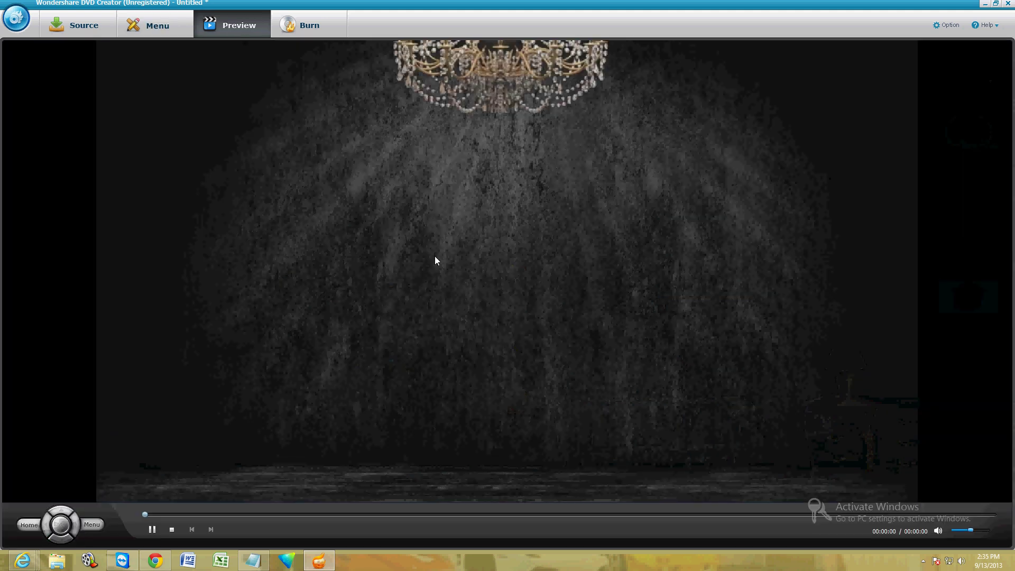
{"action": "left_click", "coordinate": [515, 300]}
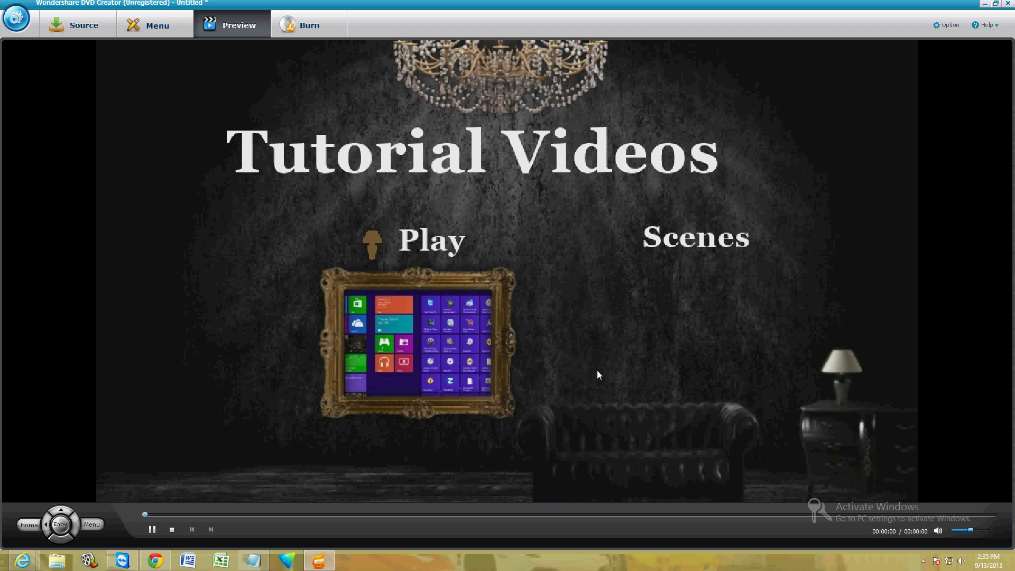
{"action": "left_click", "coordinate": [152, 529]}
Set 01 Levels.mp3 as menu background music, trimmed to 00:00:30 with fade in and out.
{"action": "left_click", "coordinate": [155, 24]}
{"action": "left_click", "coordinate": [38, 66]}
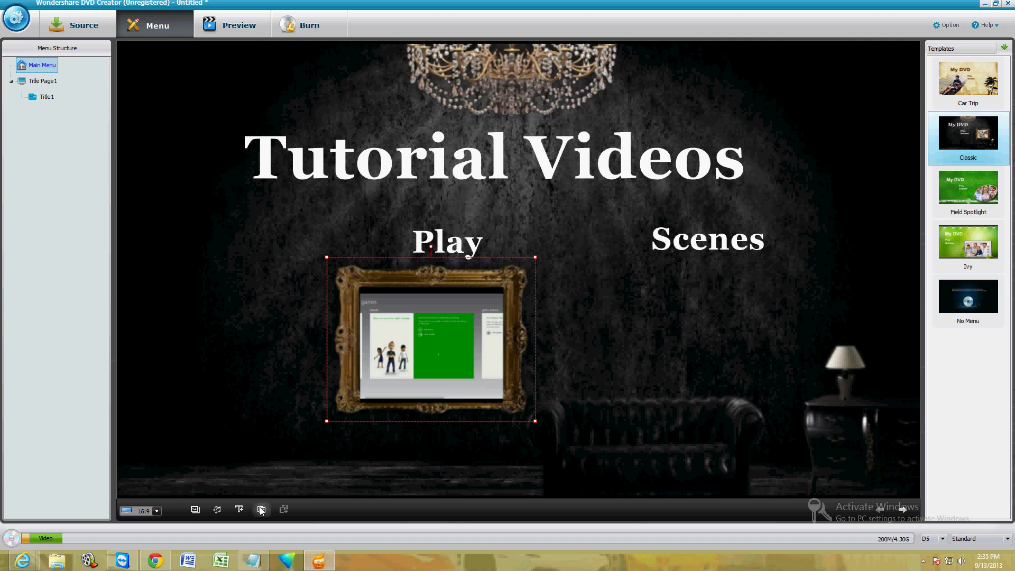
{"action": "left_click", "coordinate": [220, 508]}
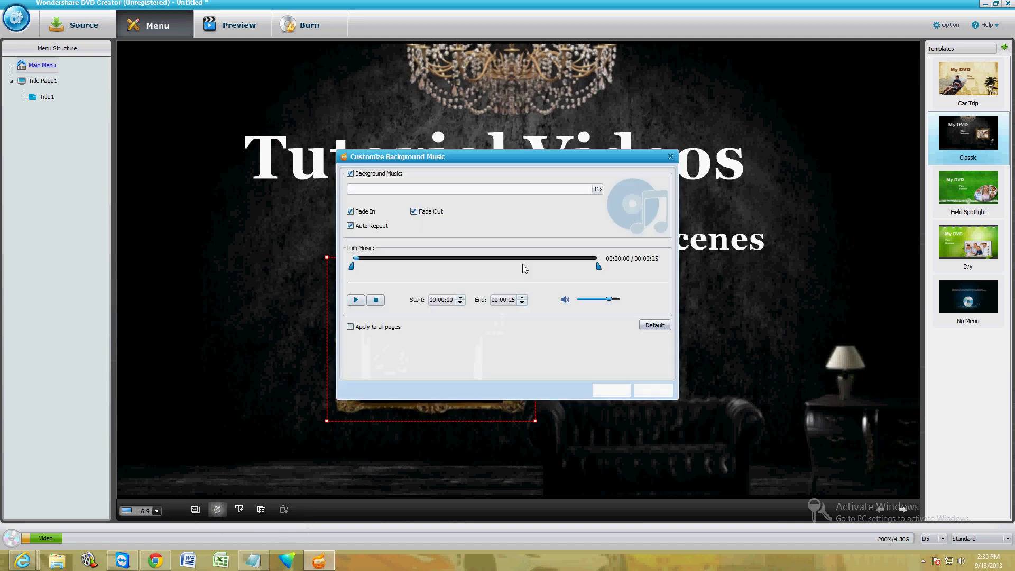
{"action": "left_click", "coordinate": [598, 189]}
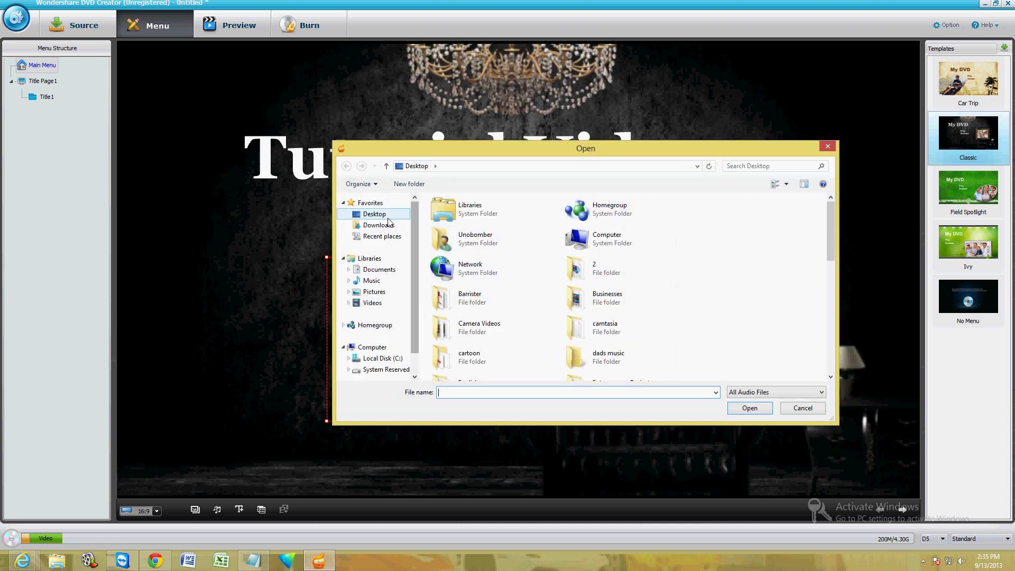
{"action": "left_click_drag", "start_coordinate": [827, 222], "coordinate": [829, 341]}
{"action": "left_click", "coordinate": [622, 344]}
{"action": "double_click", "coordinate": [623, 343]}
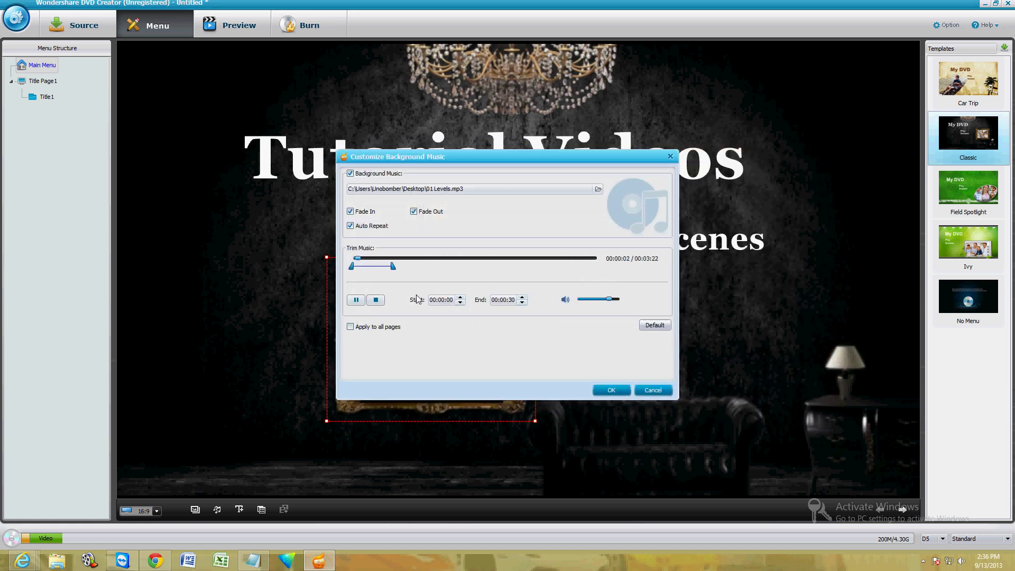
{"action": "left_click", "coordinate": [388, 261]}
{"action": "left_click", "coordinate": [608, 390]}
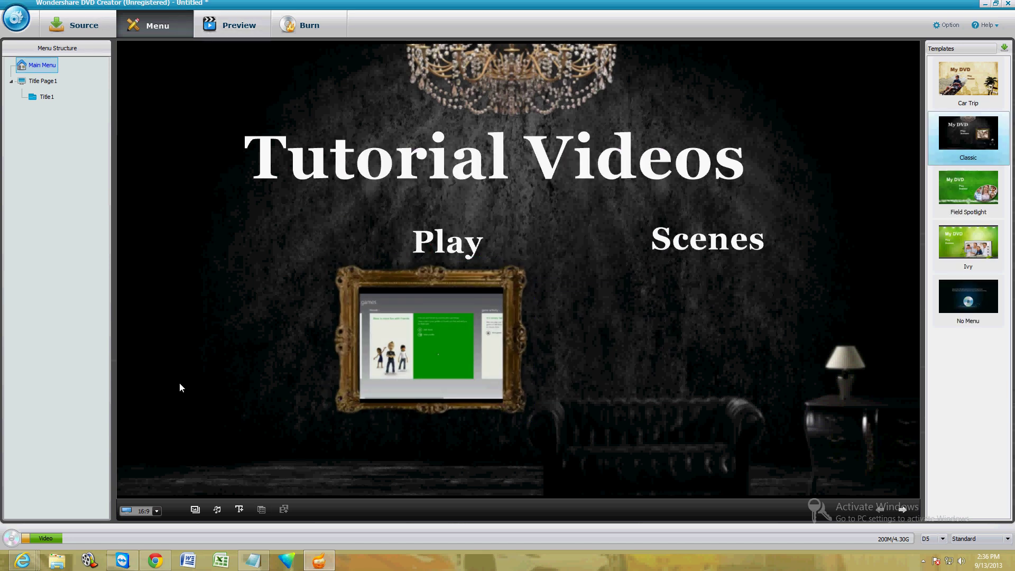
{"action": "left_click", "coordinate": [217, 509]}
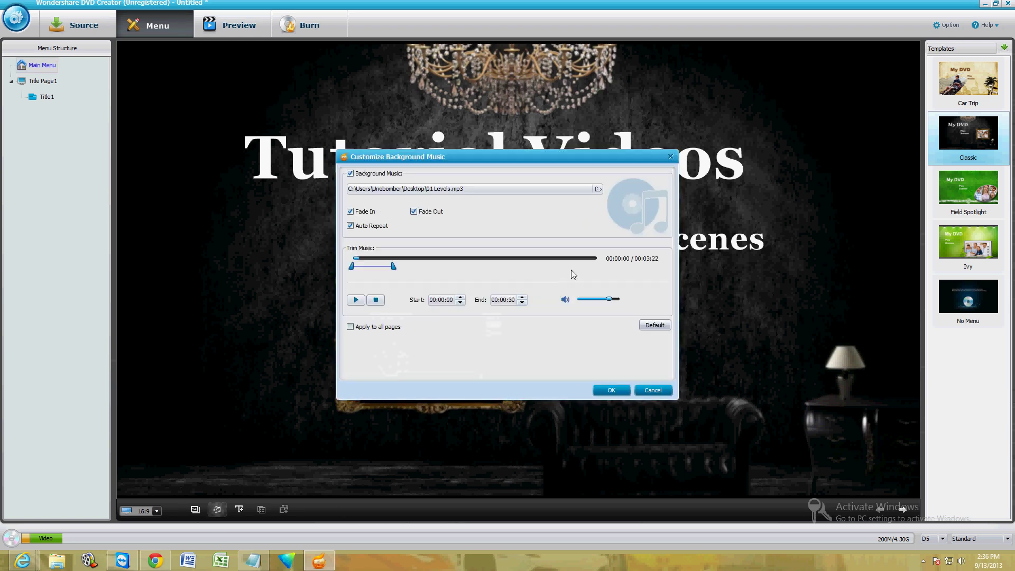
{"action": "left_click", "coordinate": [359, 329]}
{"action": "left_click", "coordinate": [597, 189]}
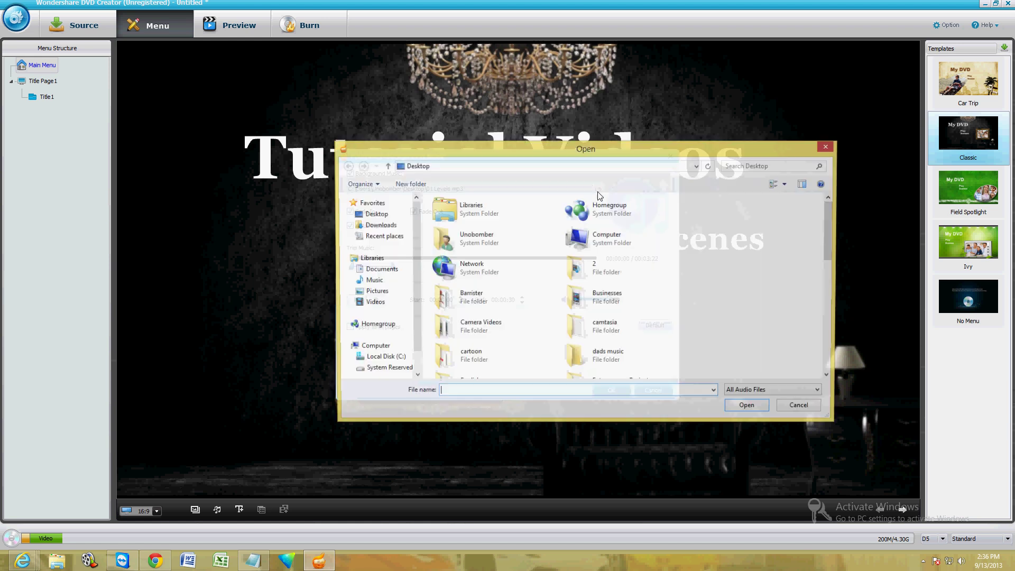
{"action": "left_click_drag", "start_coordinate": [833, 221], "coordinate": [833, 330]}
{"action": "left_click", "coordinate": [604, 333]}
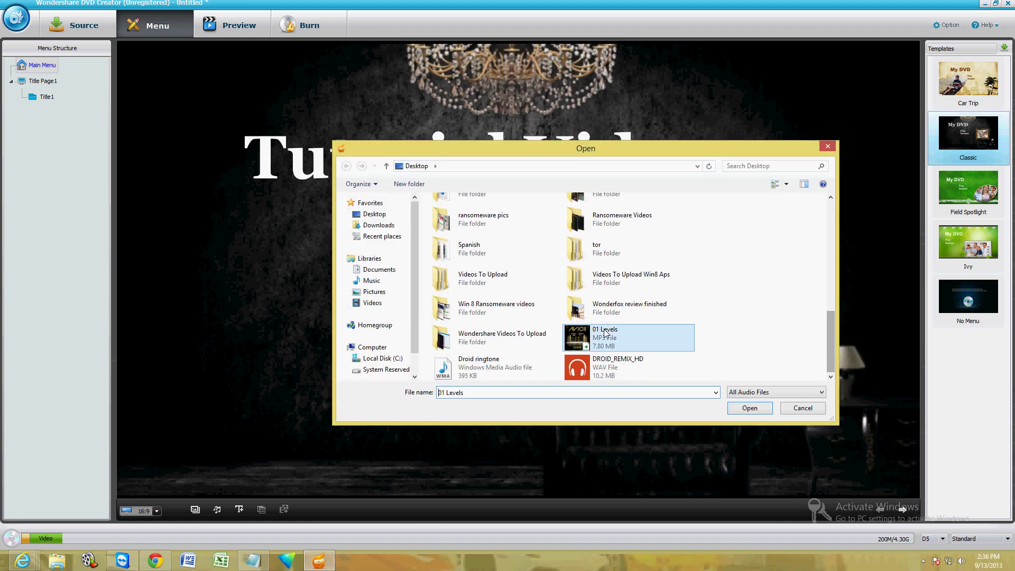
{"action": "left_click", "coordinate": [749, 408]}
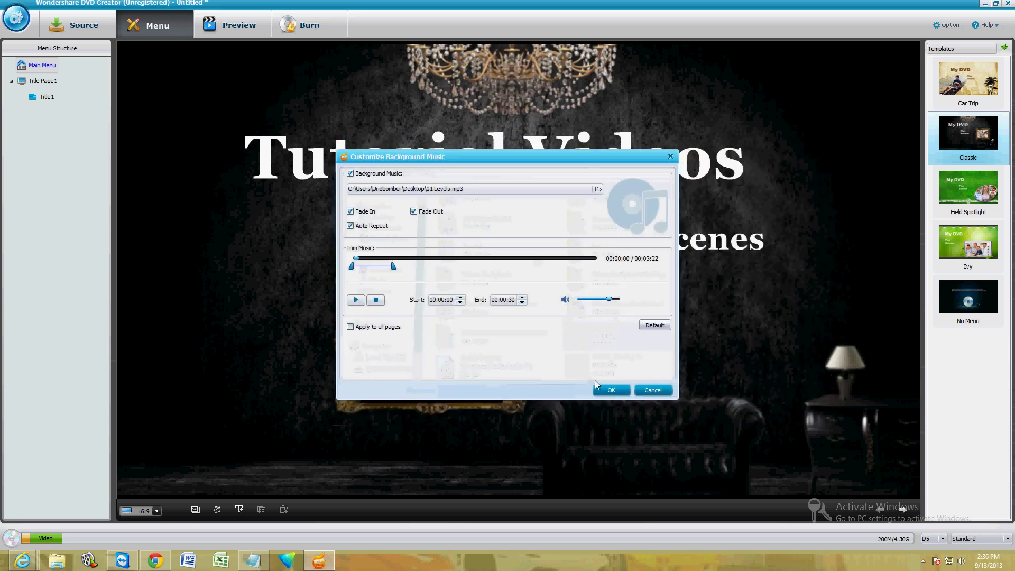
{"action": "left_click", "coordinate": [607, 390]}
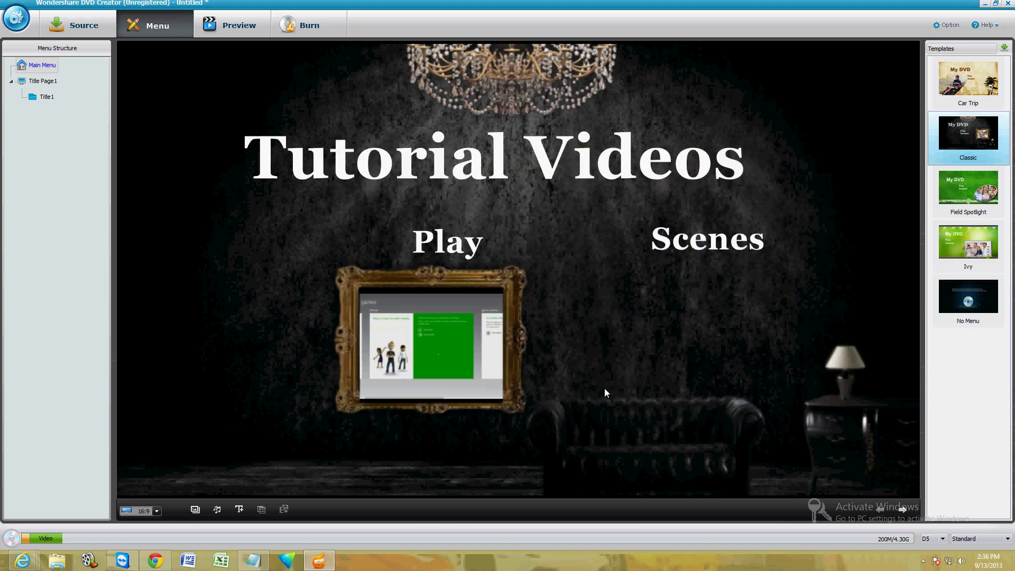
Preview the Tutorial Videos menu with the 01 Levels music past the quality notice, then pause.
{"action": "left_click", "coordinate": [241, 35]}
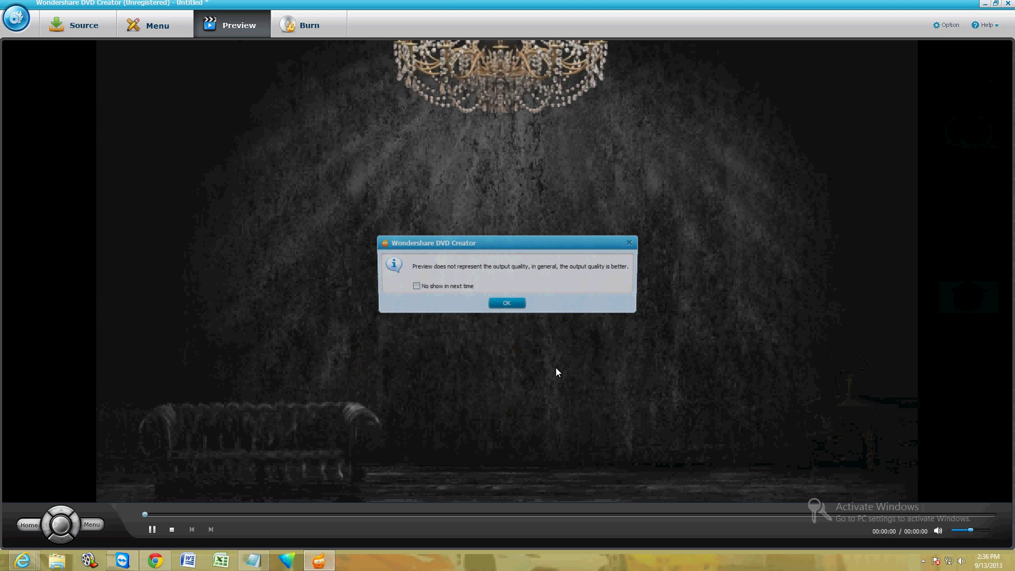
{"action": "left_click", "coordinate": [501, 302]}
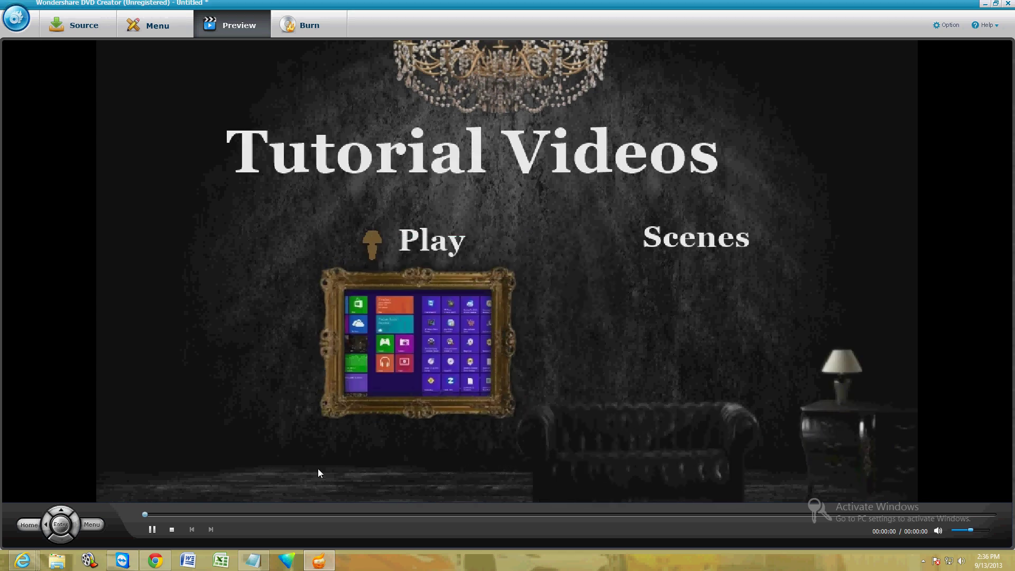
{"action": "left_click", "coordinate": [151, 530]}
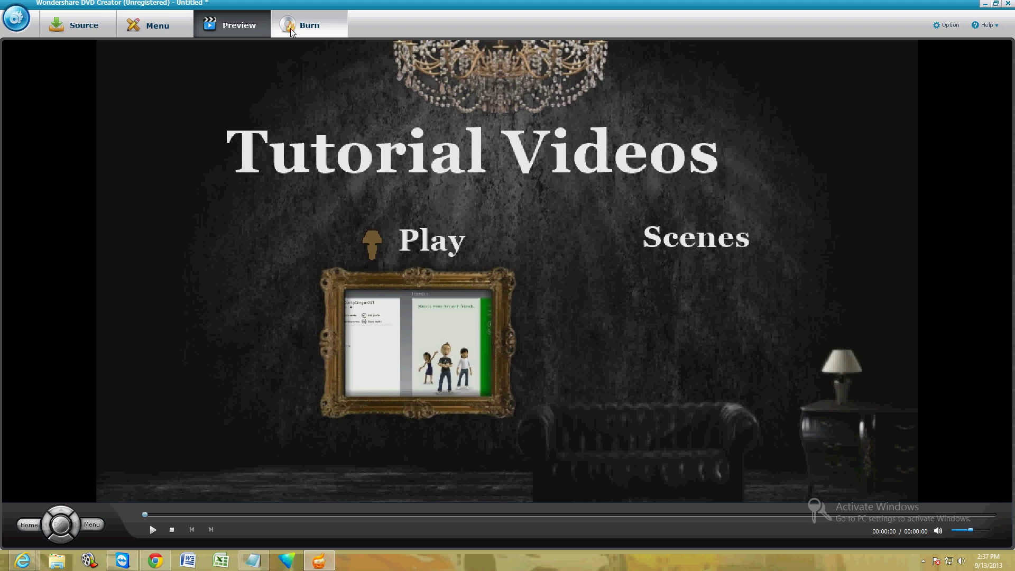
Keep Burn to disc checked and choose the D:DVD A DH20A4P burner, then return to Source.
{"action": "left_click", "coordinate": [309, 31]}
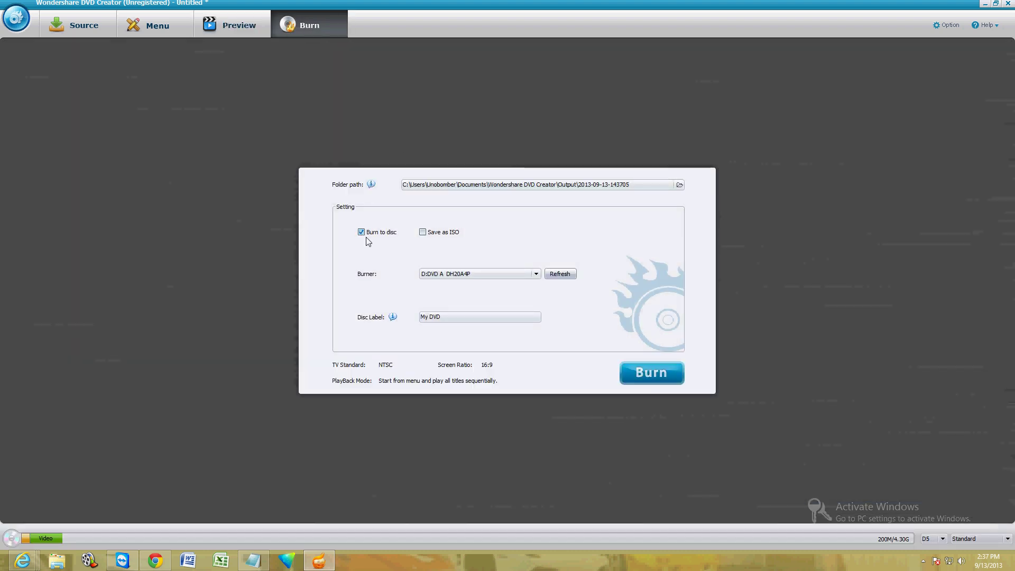
{"action": "left_click", "coordinate": [526, 274]}
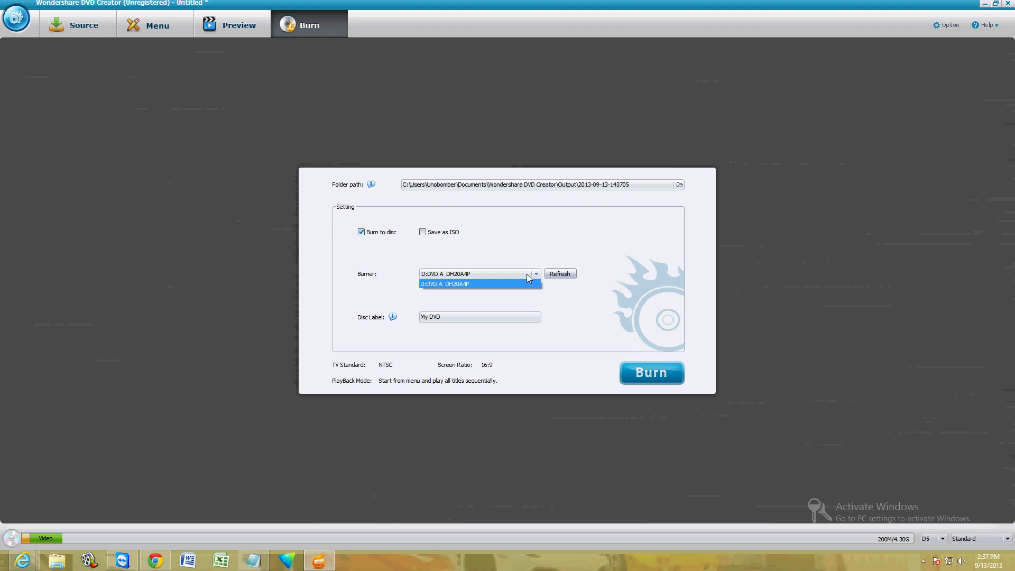
{"action": "left_click", "coordinate": [483, 283]}
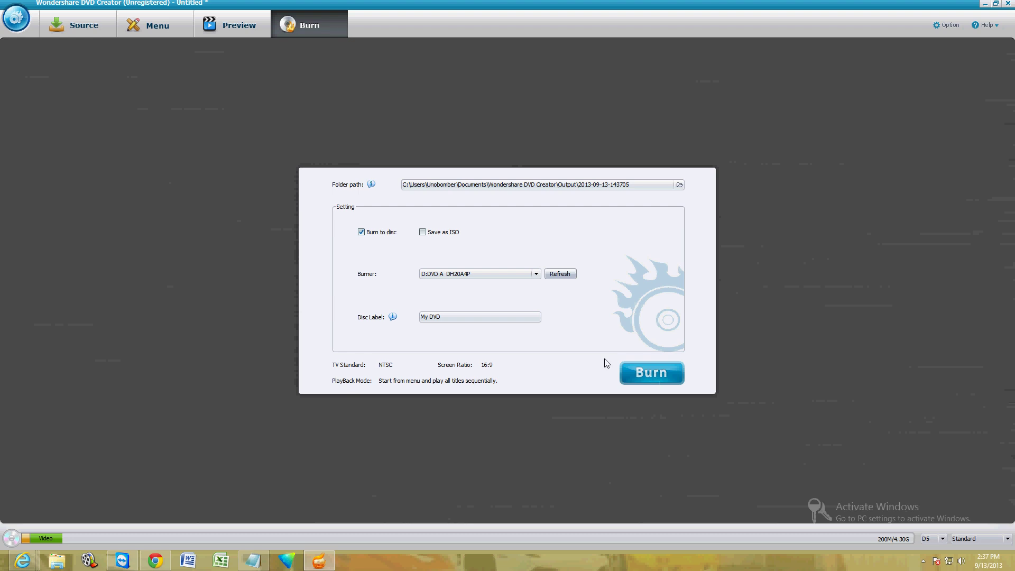
{"action": "left_click", "coordinate": [105, 30]}
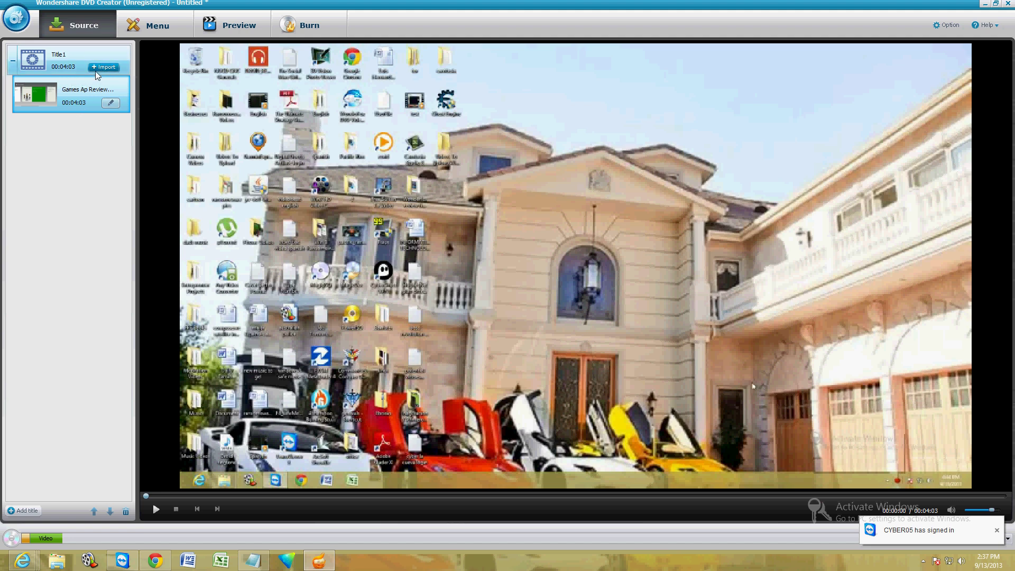
Preview the Tutorial Videos menu again past the quality notices and pause on the Windows 8 Start screen.
{"action": "left_click", "coordinate": [153, 25]}
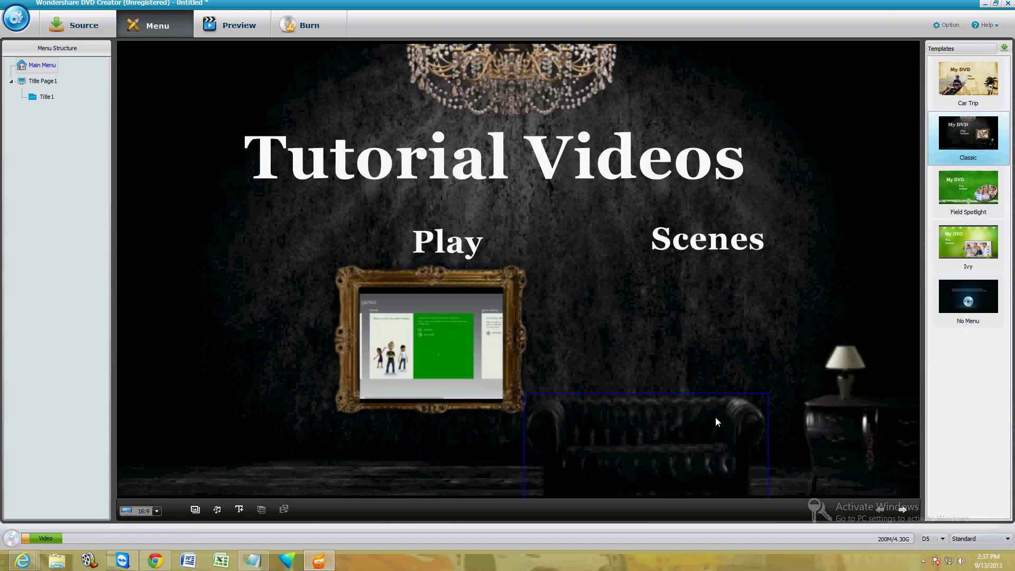
{"action": "left_click", "coordinate": [482, 344]}
{"action": "left_click", "coordinate": [307, 179]}
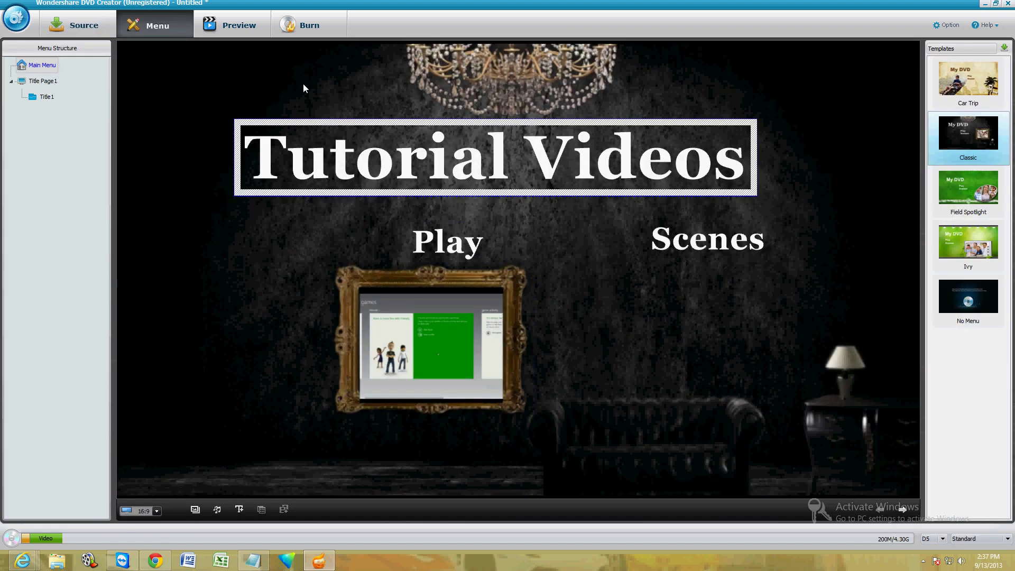
{"action": "left_click", "coordinate": [259, 29]}
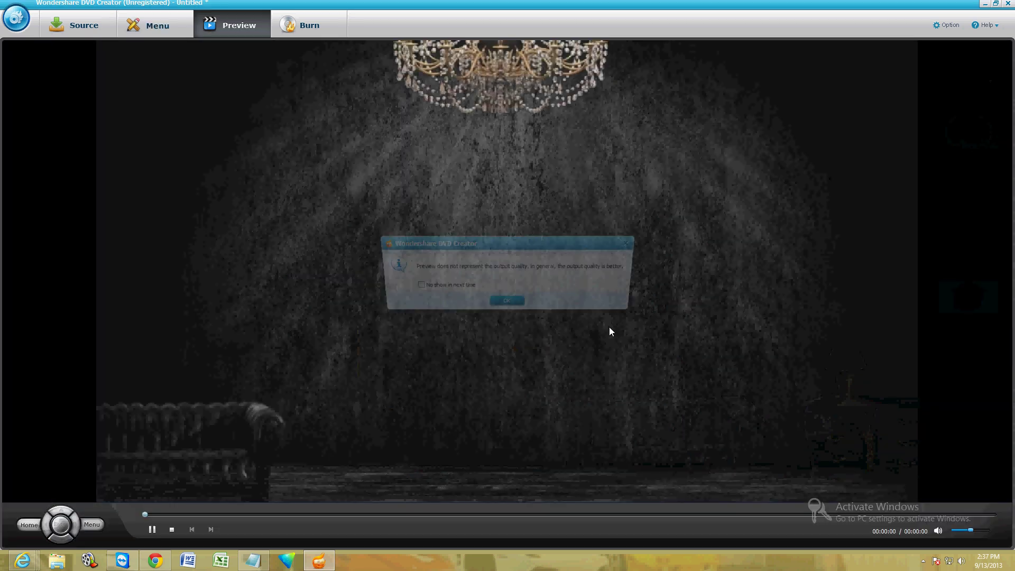
{"action": "left_click", "coordinate": [521, 302]}
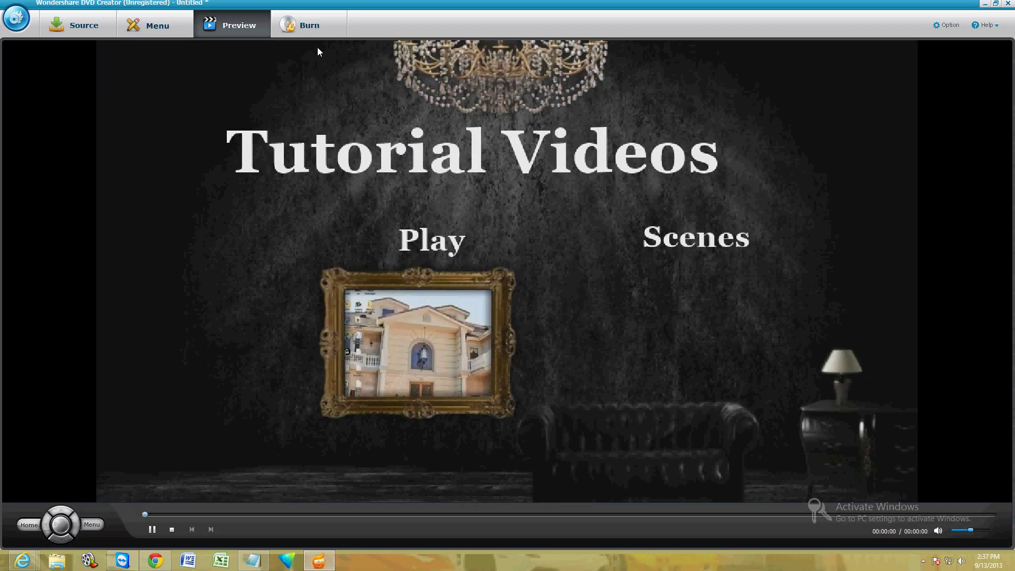
{"action": "left_click", "coordinate": [317, 33]}
{"action": "left_click", "coordinate": [264, 31]}
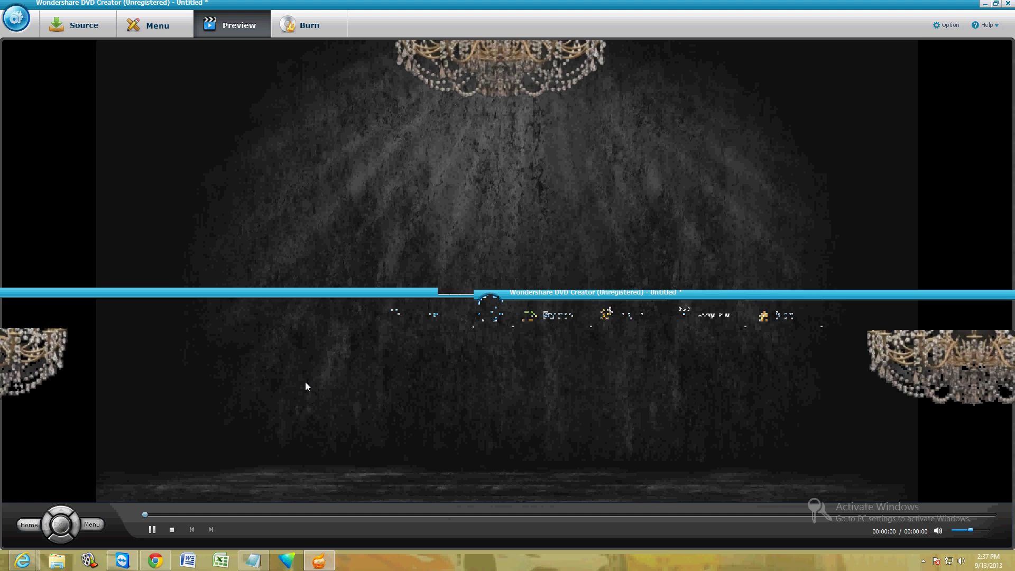
{"action": "left_click", "coordinate": [509, 299]}
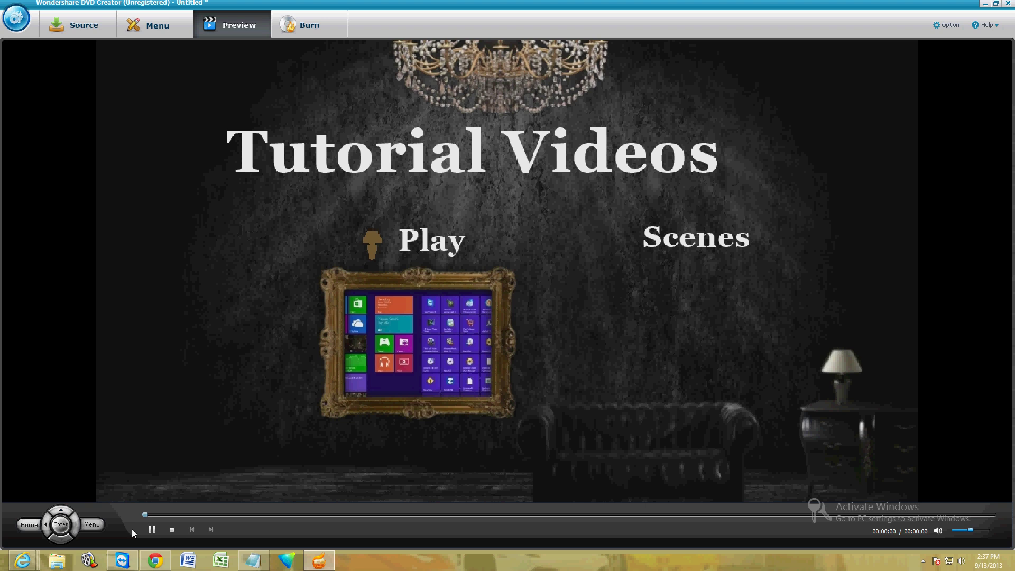
{"action": "left_click", "coordinate": [153, 530]}
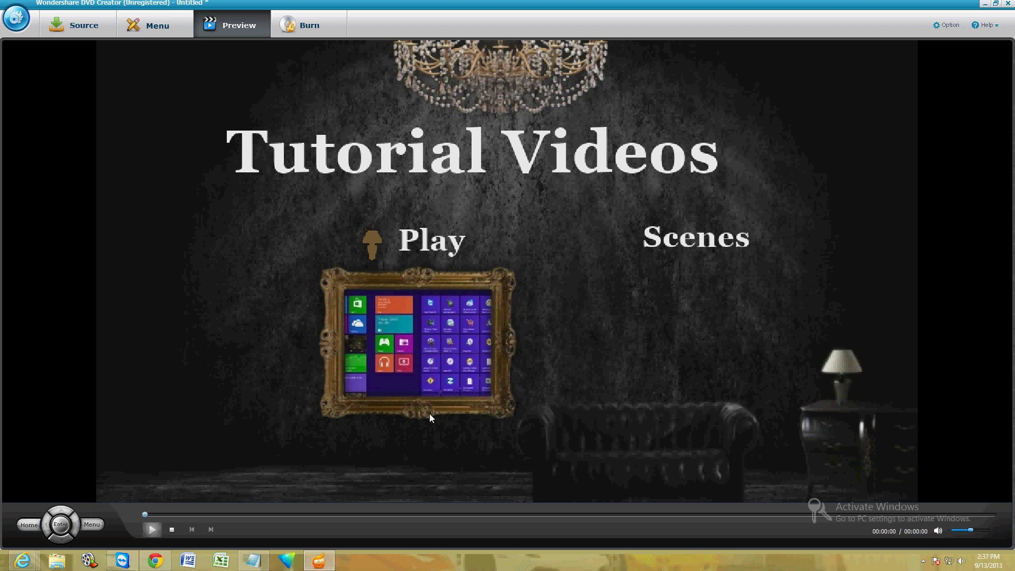